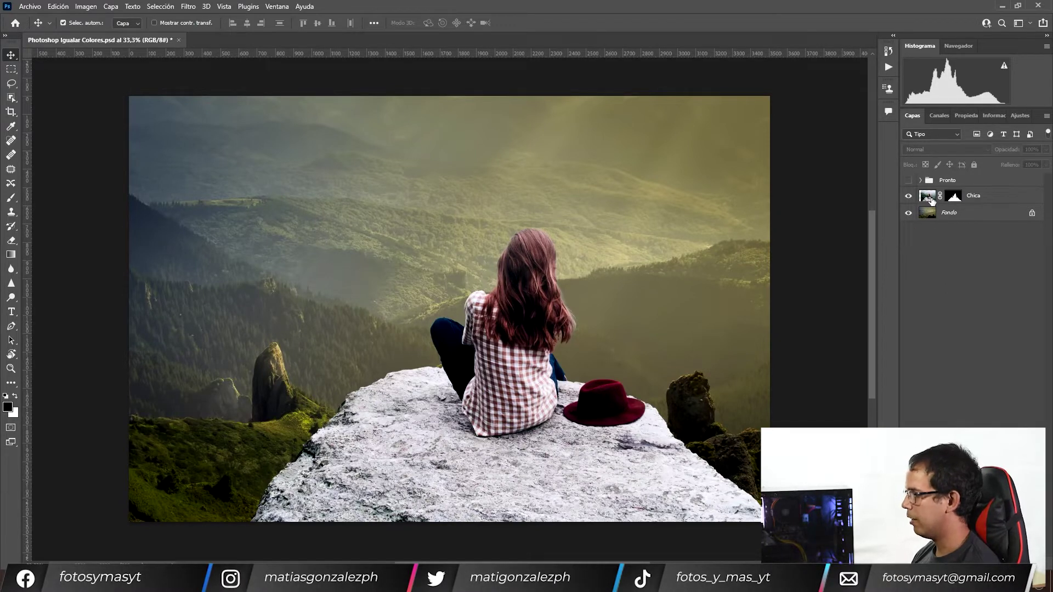
Duplicate the Chica layer as 'Chica copia', hide the original, and convert the copy to a smart object
{"action": "left_click", "coordinate": [909, 197]}
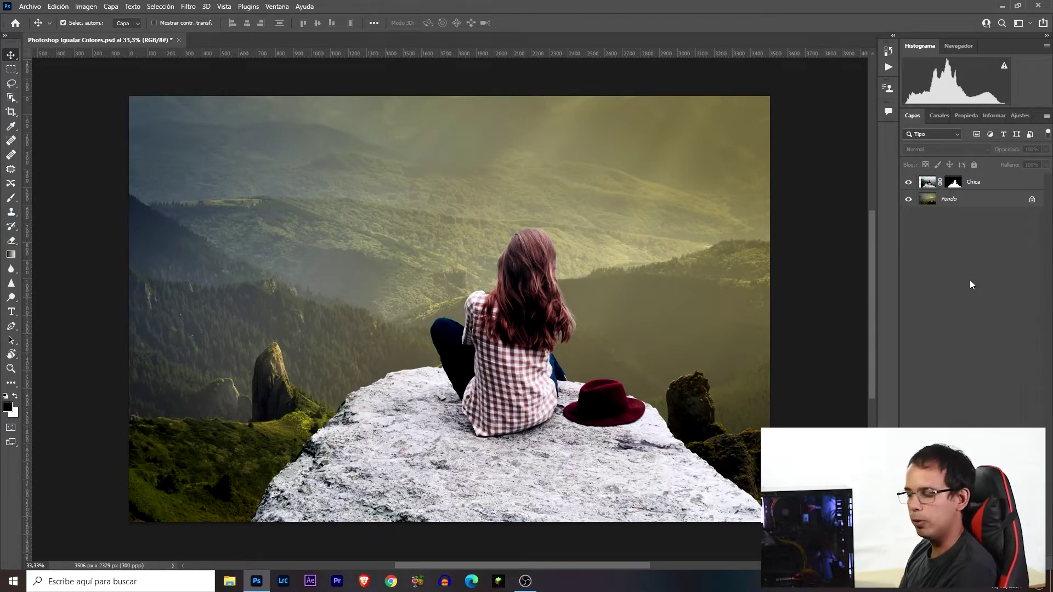
{"action": "left_click", "coordinate": [923, 186]}
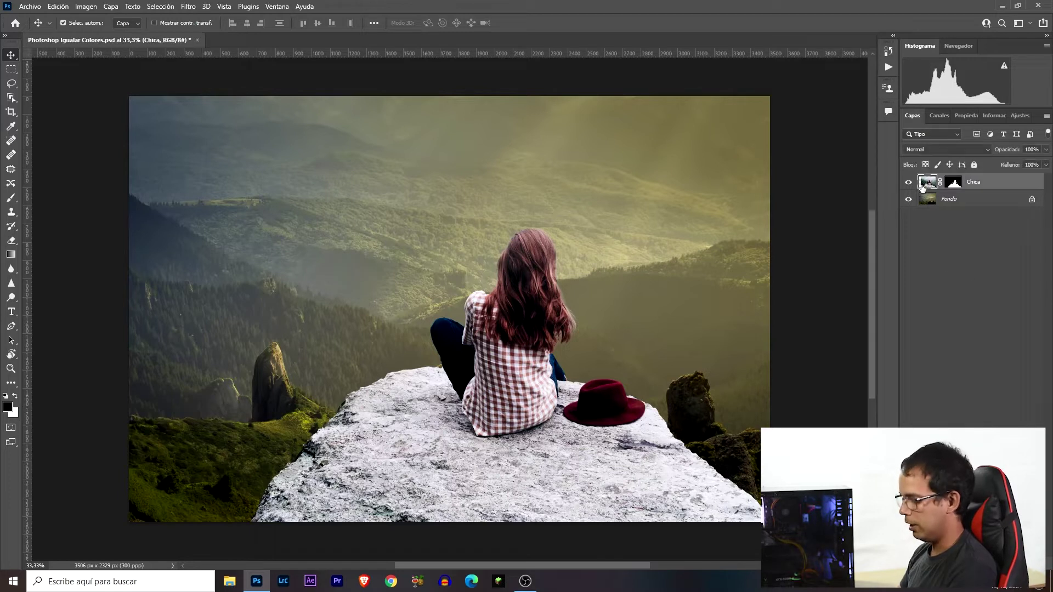
{"action": "key", "text": "ctrl+j"}
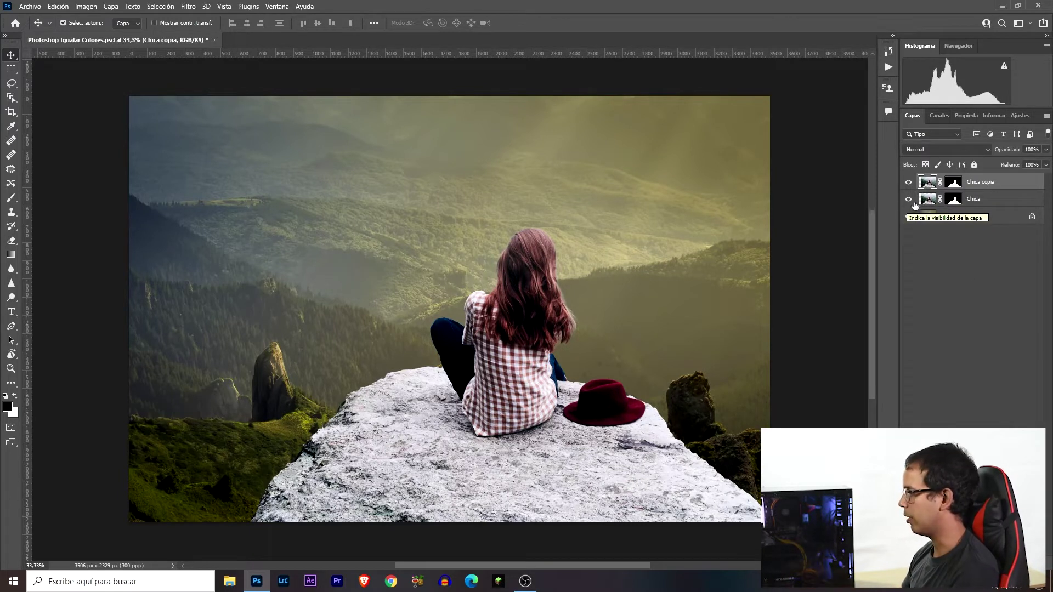
{"action": "right_click", "coordinate": [926, 185]}
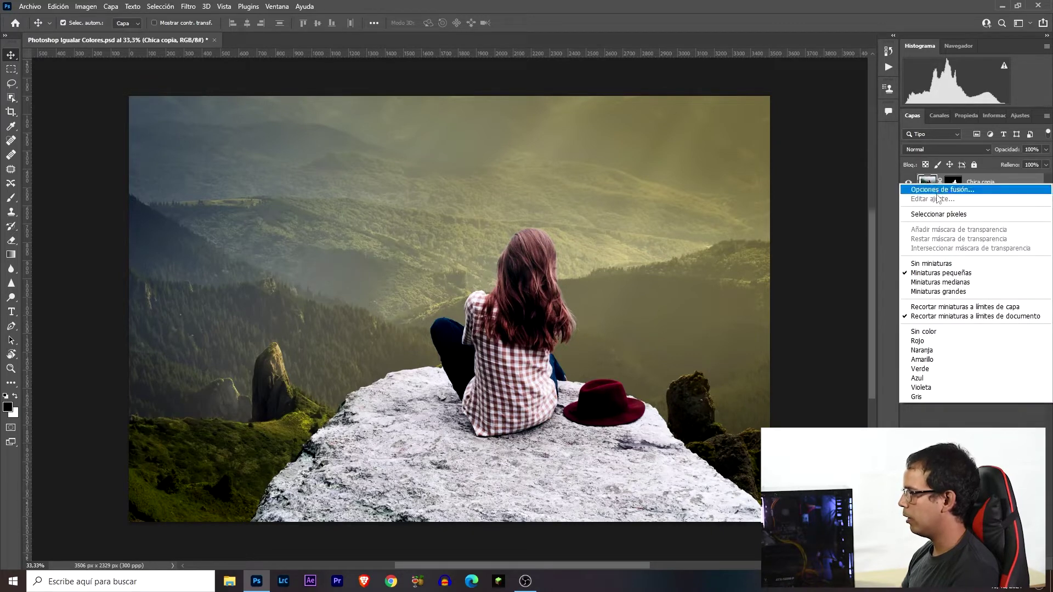
{"action": "left_click", "coordinate": [997, 182]}
{"action": "right_click", "coordinate": [997, 181]}
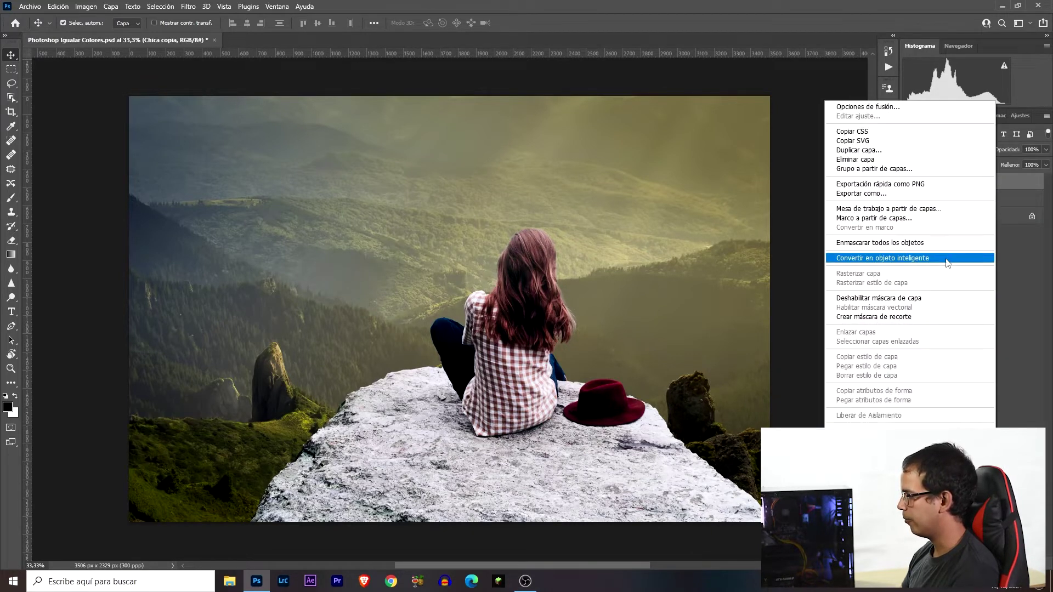
{"action": "left_click", "coordinate": [949, 261]}
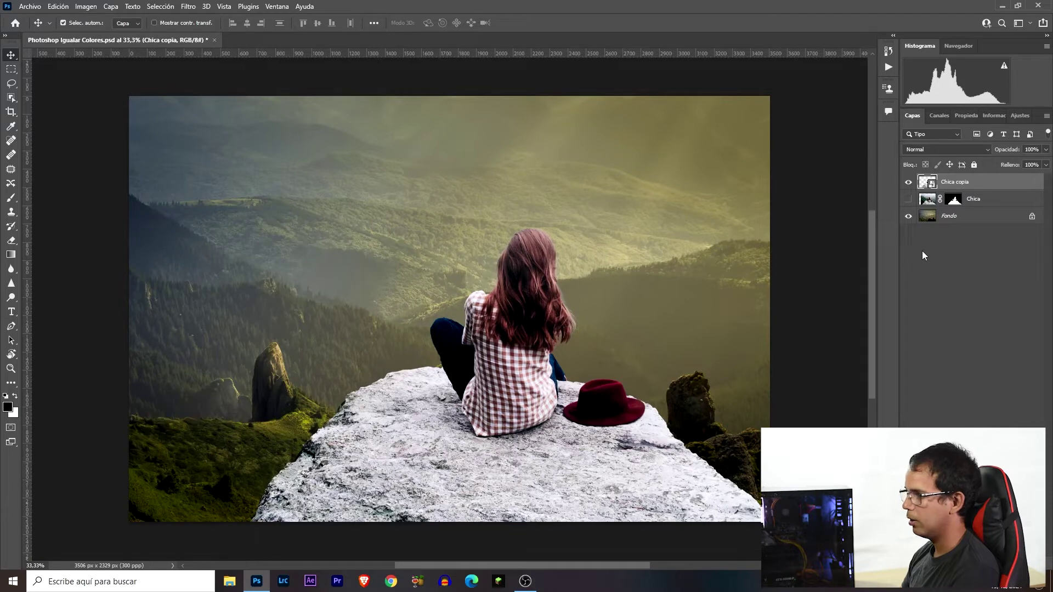
Turn on the Armonización neural filter, using the Fondo layer as the reference
{"action": "left_click", "coordinate": [187, 7]}
{"action": "left_click", "coordinate": [220, 48]}
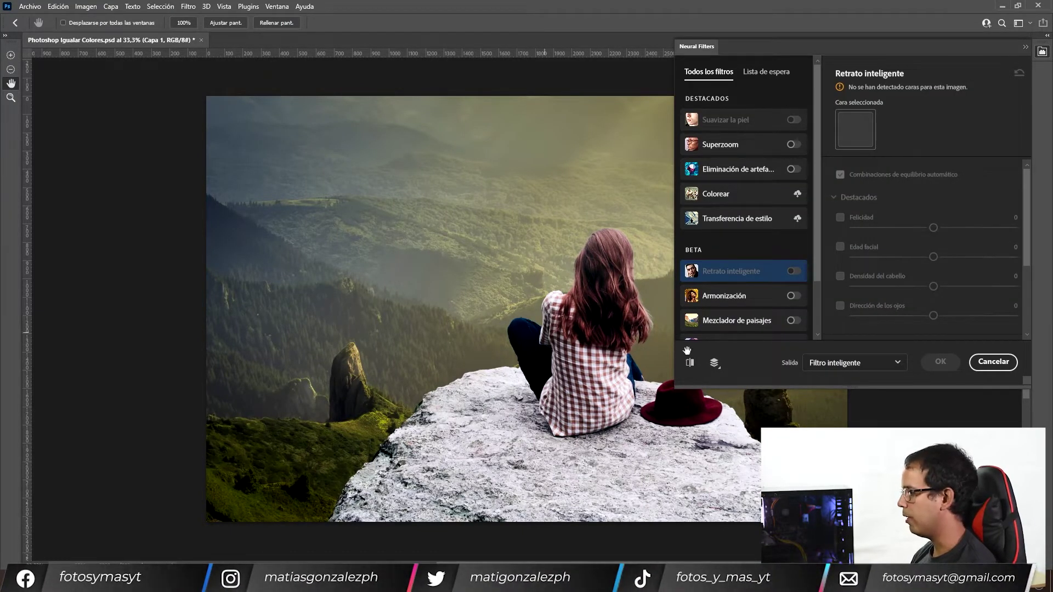
{"action": "left_click", "coordinate": [792, 297]}
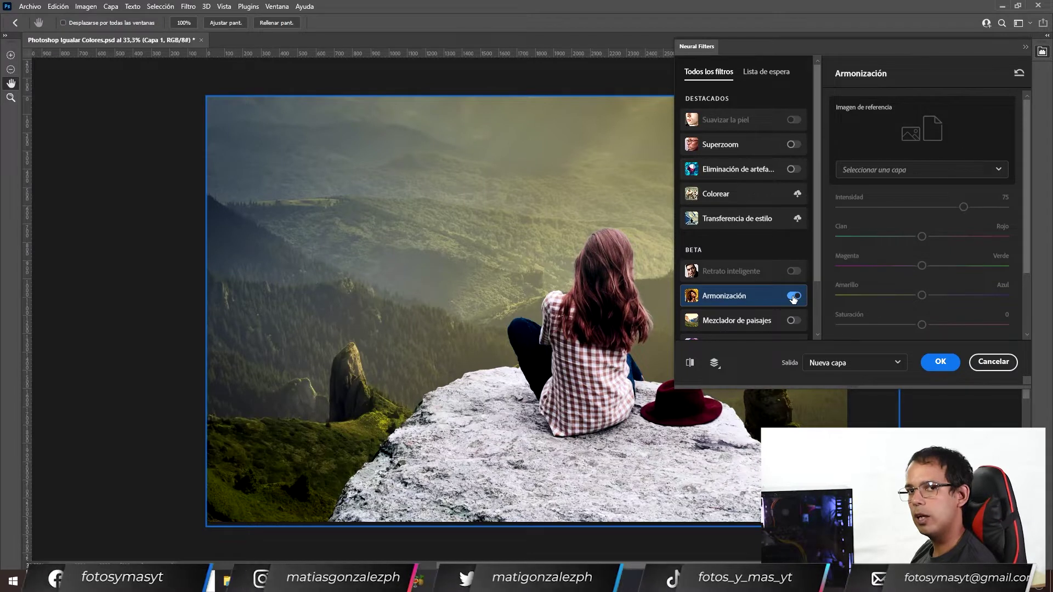
{"action": "left_click", "coordinate": [853, 169]}
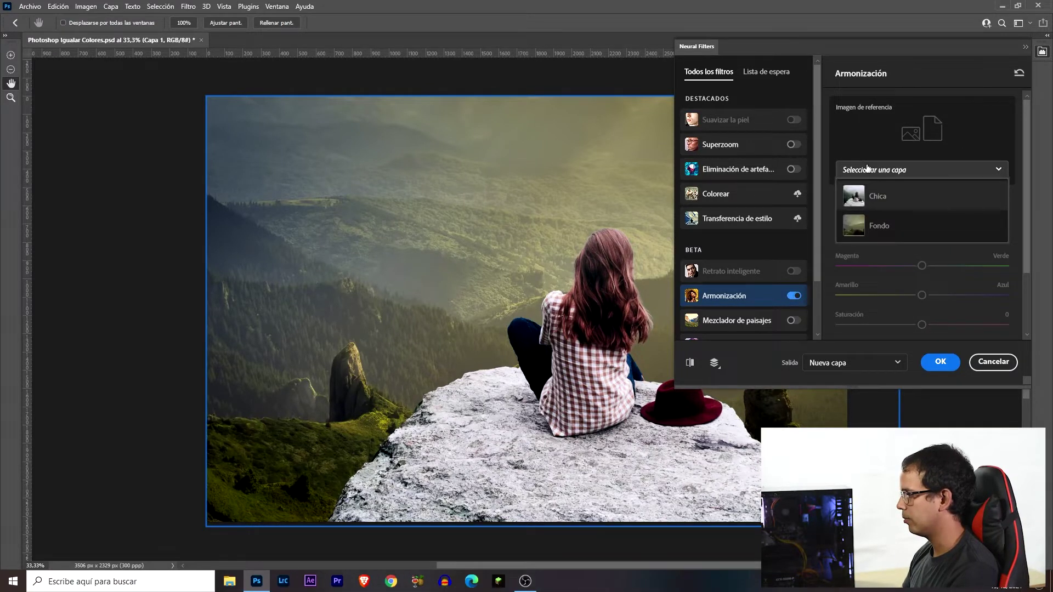
{"action": "left_click", "coordinate": [880, 227]}
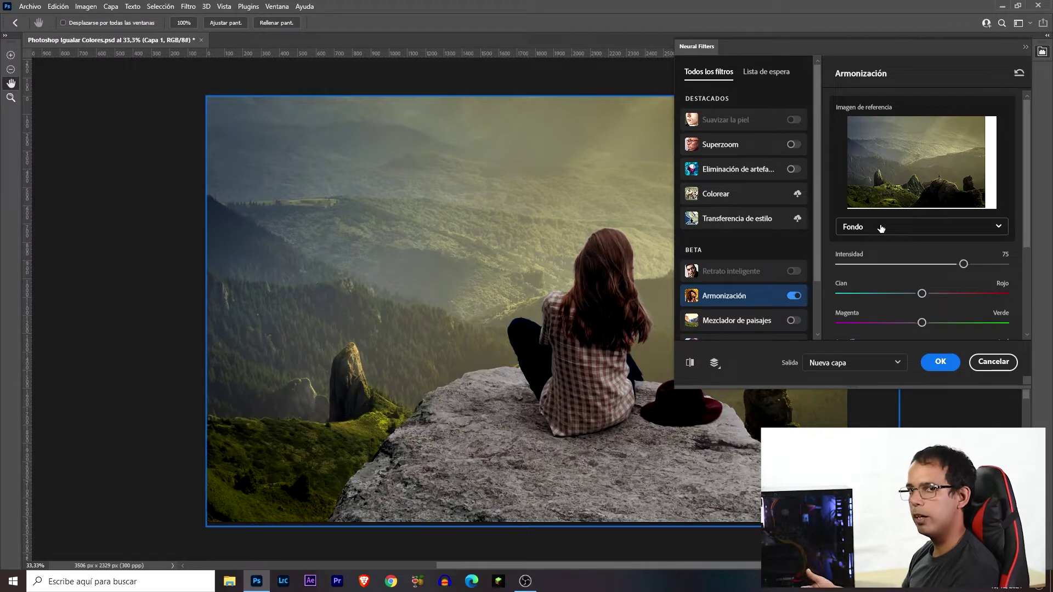
{"action": "left_click_drag", "start_coordinate": [881, 54], "coordinate": [296, 57]}
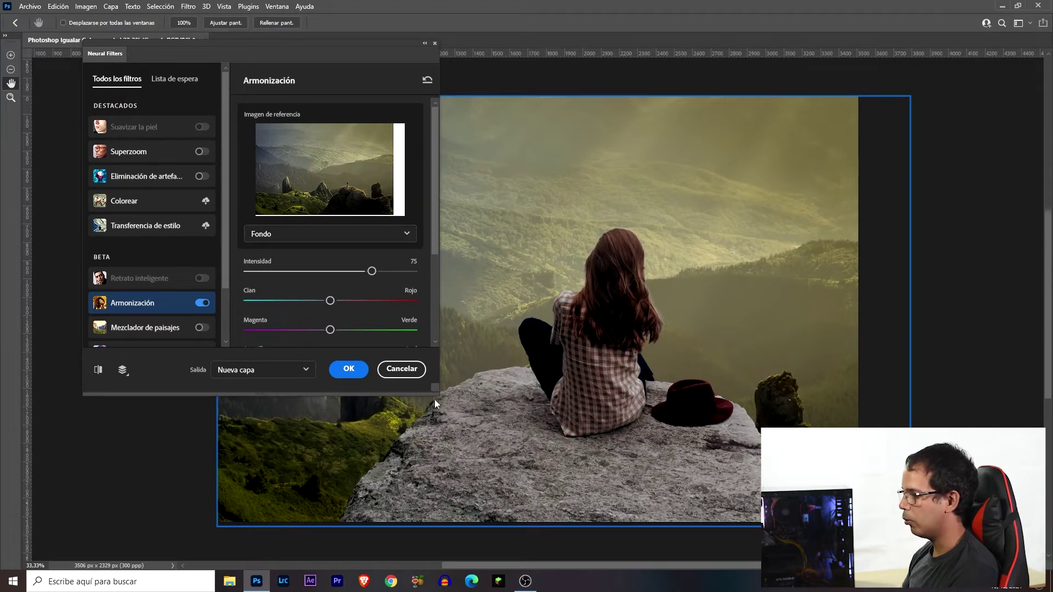
Enlarge the Neural Filters panel and raise Armonización intensity from 75 to 80
{"action": "left_click_drag", "start_coordinate": [438, 394], "coordinate": [507, 535]}
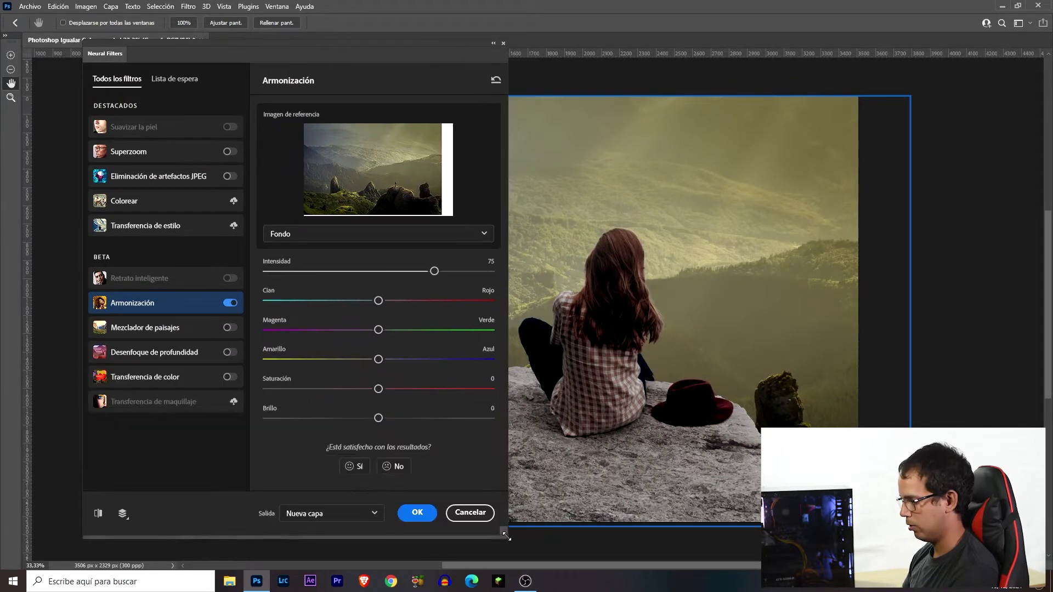
{"action": "left_click_drag", "start_coordinate": [416, 58], "coordinate": [349, 32]}
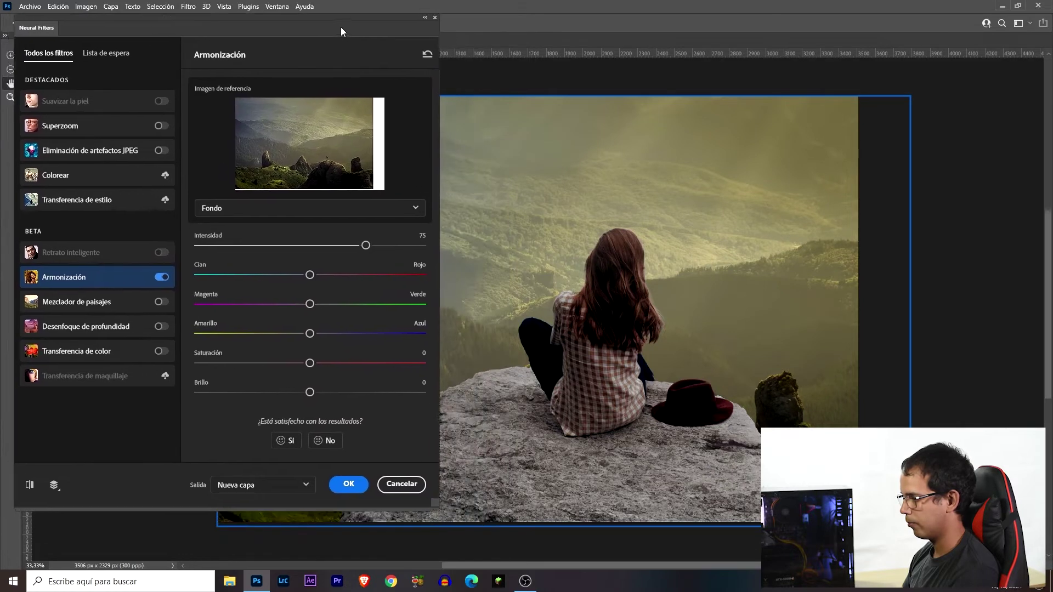
{"action": "left_click_drag", "start_coordinate": [441, 512], "coordinate": [451, 562]}
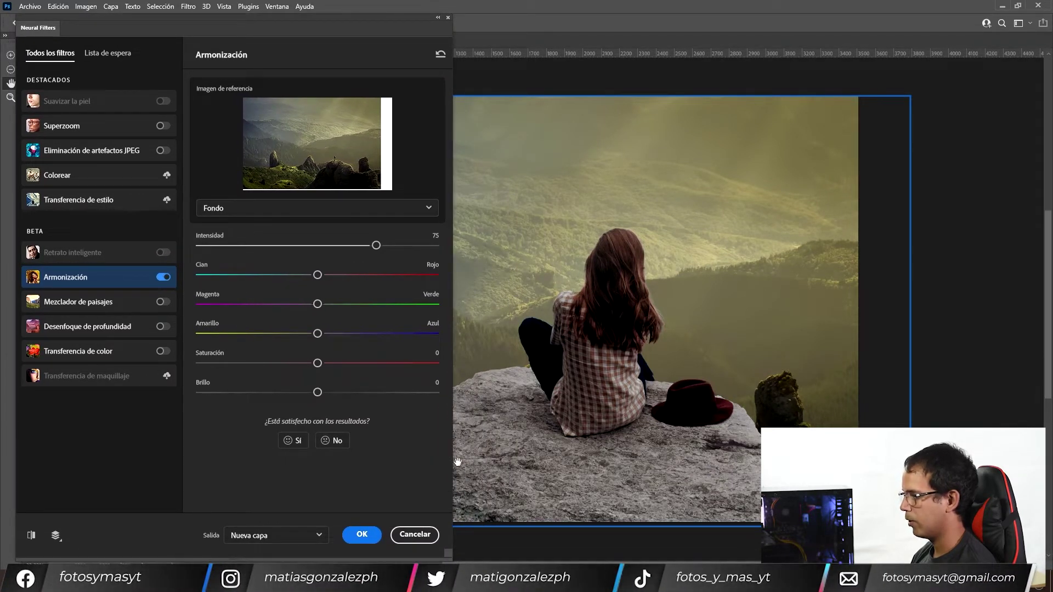
{"action": "left_click_drag", "start_coordinate": [383, 245], "coordinate": [394, 247]}
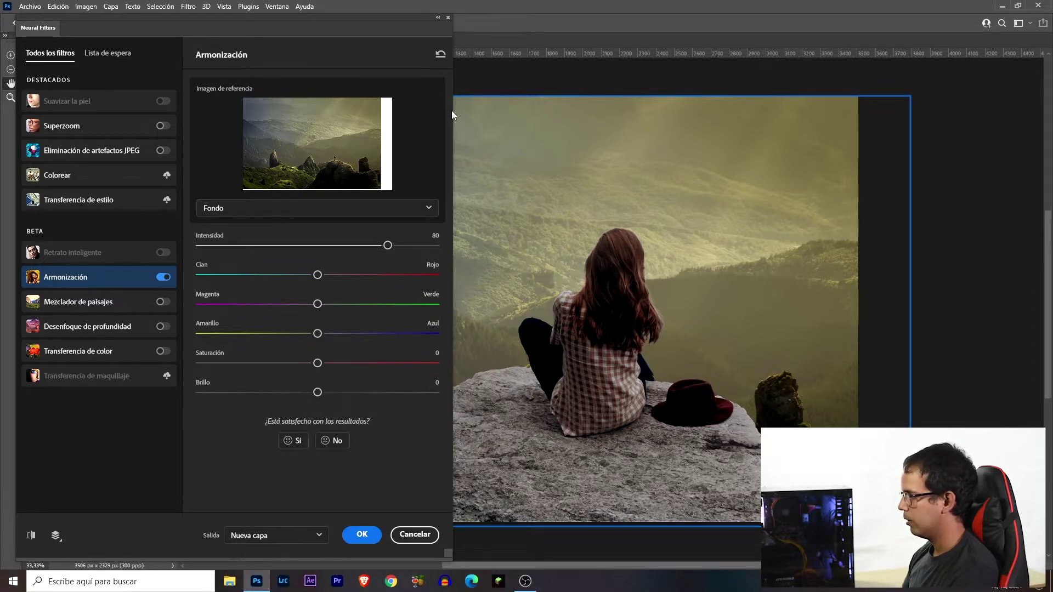
{"action": "left_click_drag", "start_coordinate": [452, 112], "coordinate": [350, 121]}
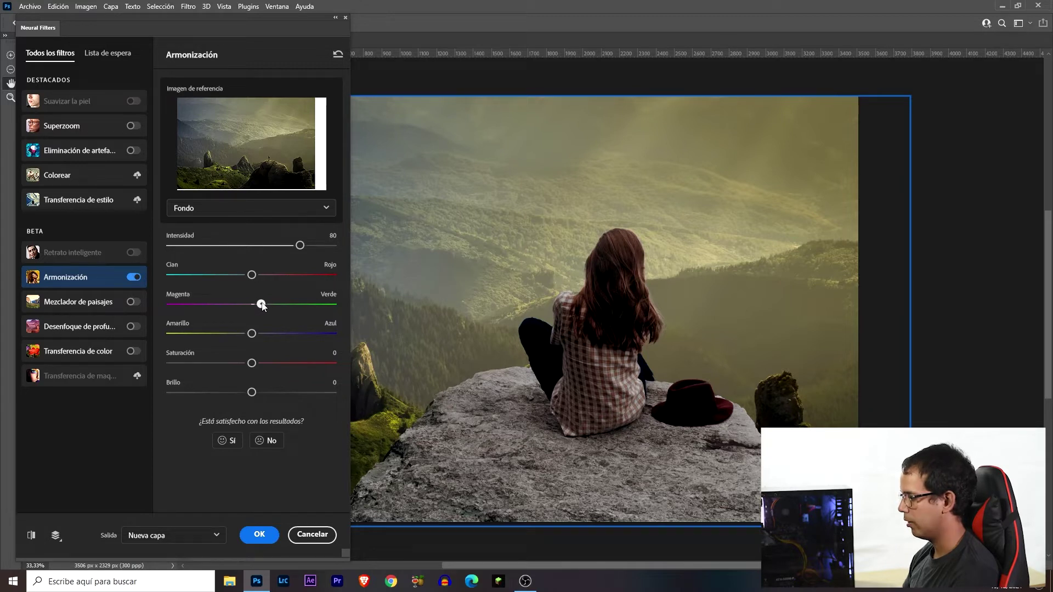
Shift harmonization slightly toward green and yellow, with saturation +4 and brightness -7
{"action": "left_click_drag", "start_coordinate": [265, 305], "coordinate": [263, 305]}
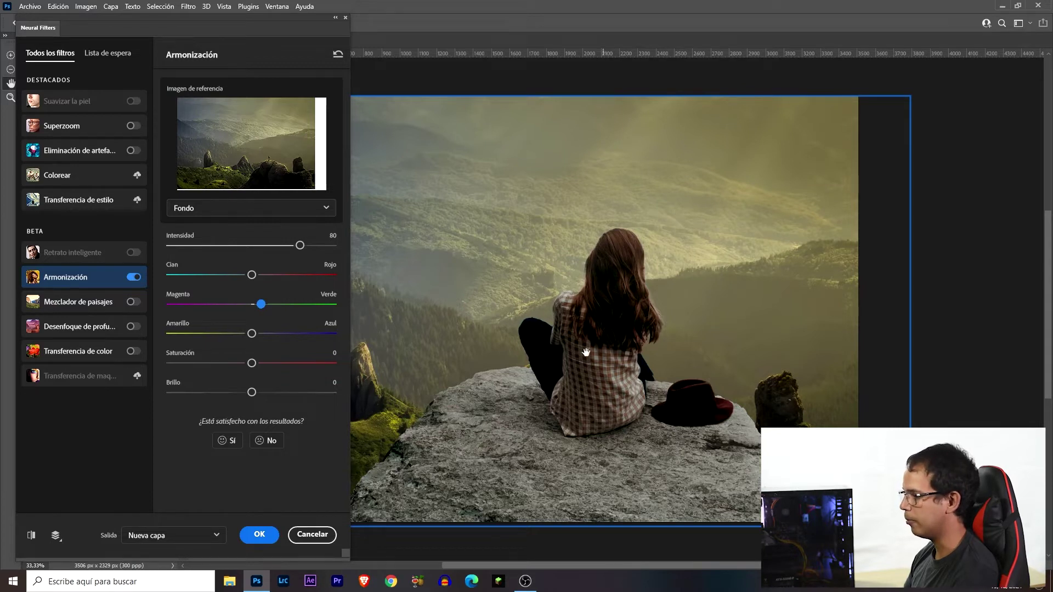
{"action": "left_click_drag", "start_coordinate": [253, 335], "coordinate": [244, 335]}
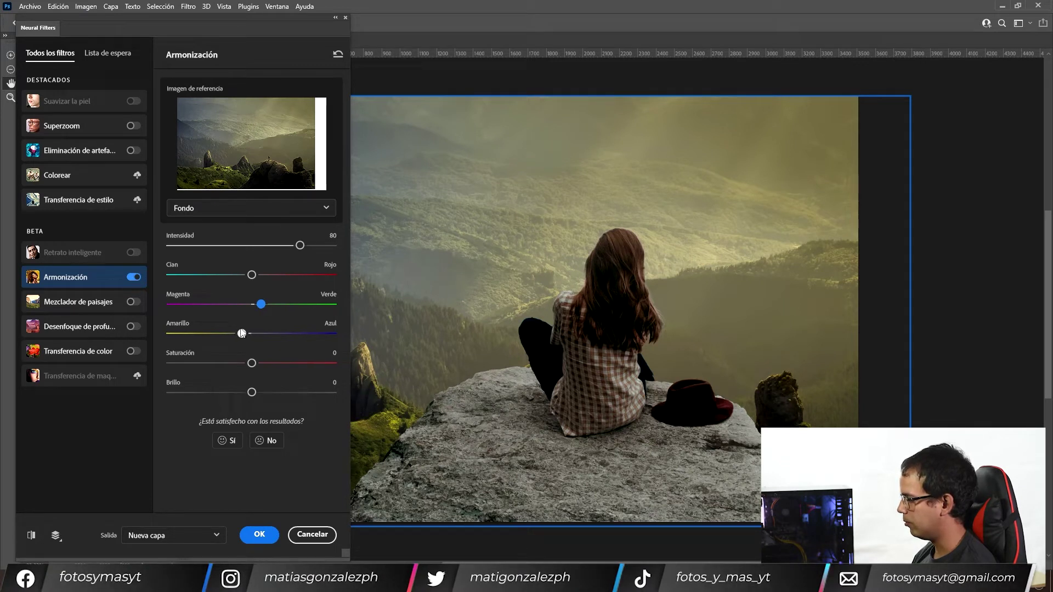
{"action": "left_click_drag", "start_coordinate": [239, 333], "coordinate": [239, 334]}
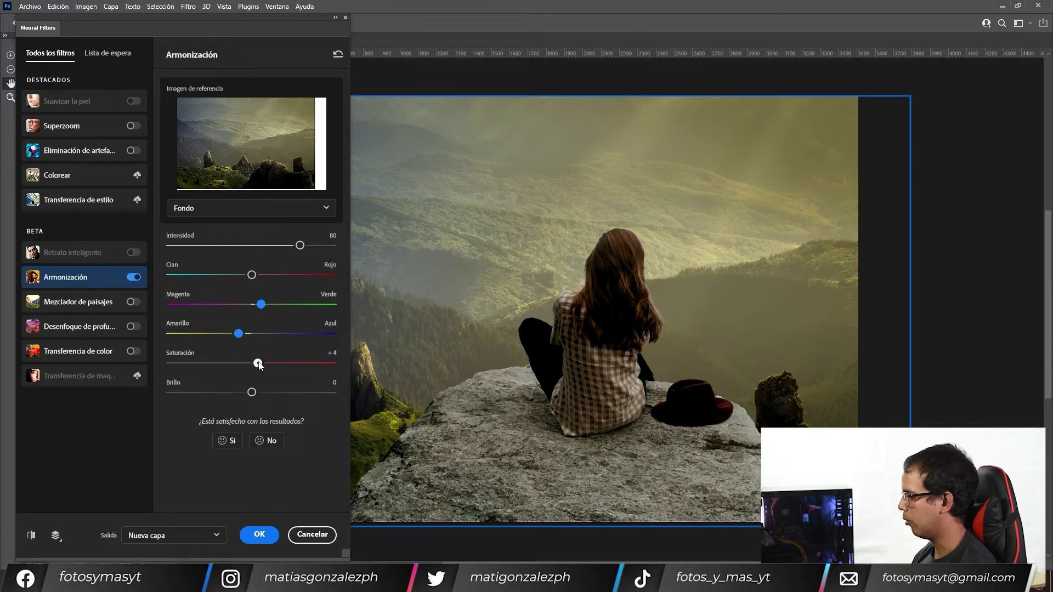
{"action": "left_click_drag", "start_coordinate": [252, 392], "coordinate": [241, 393]}
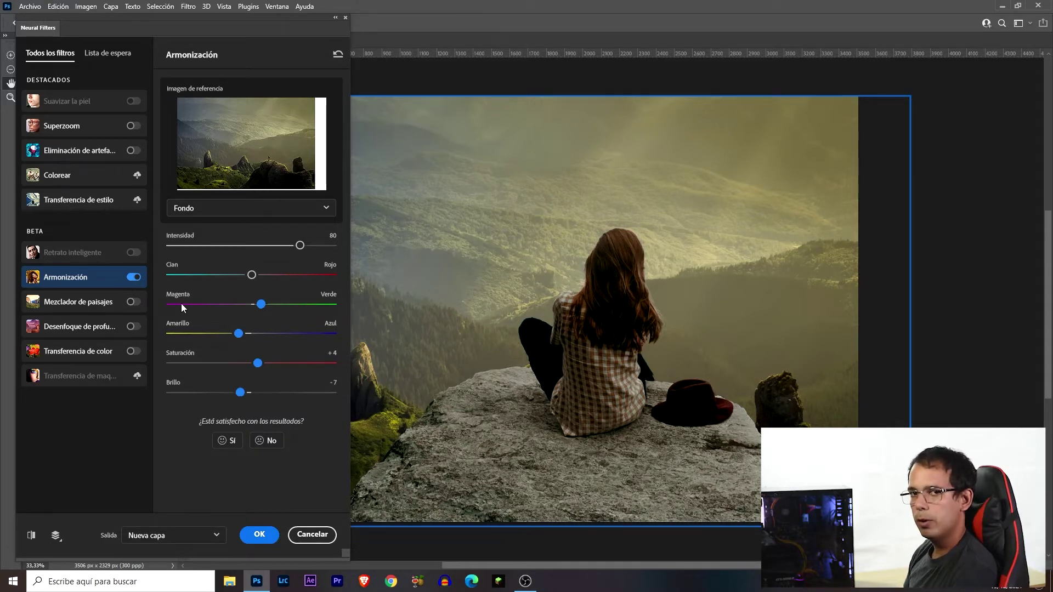
{"action": "left_click", "coordinate": [162, 538]}
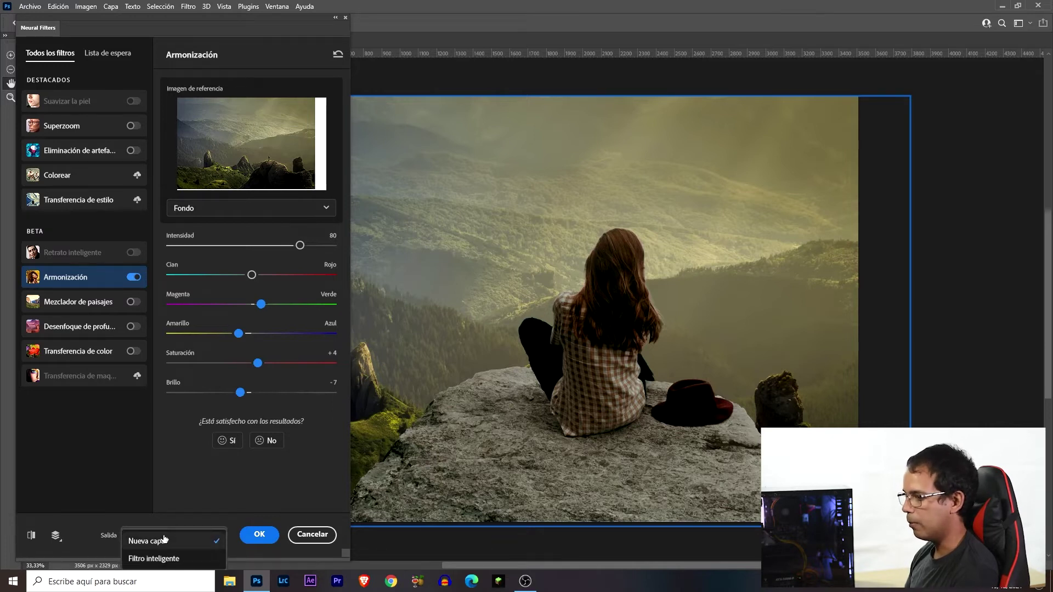
Apply the harmonization to Chica copia as an editable smart filter
{"action": "left_click_drag", "start_coordinate": [345, 558], "coordinate": [322, 348]}
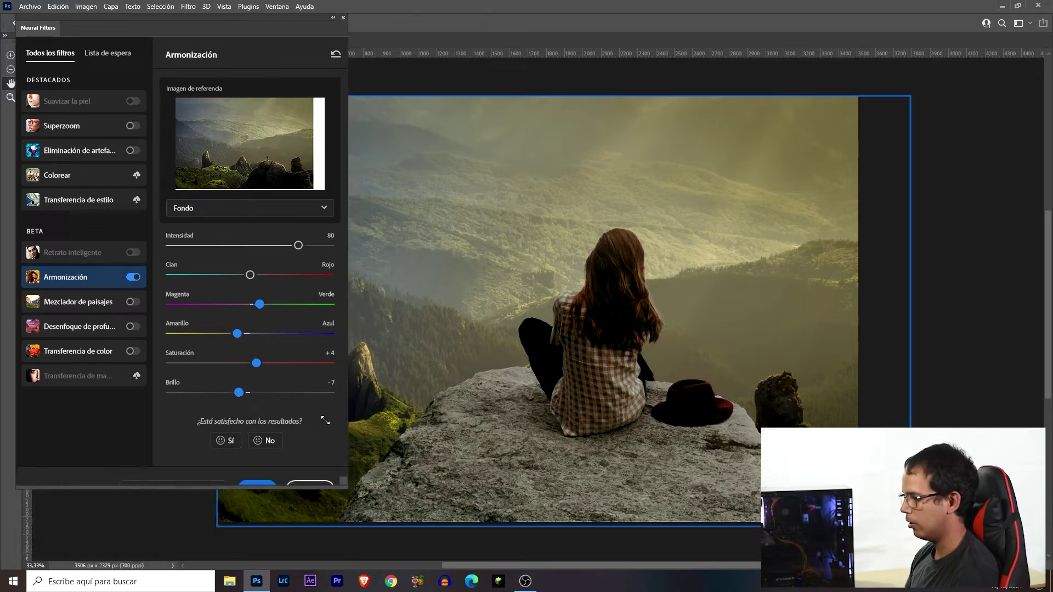
{"action": "left_click", "coordinate": [181, 329]}
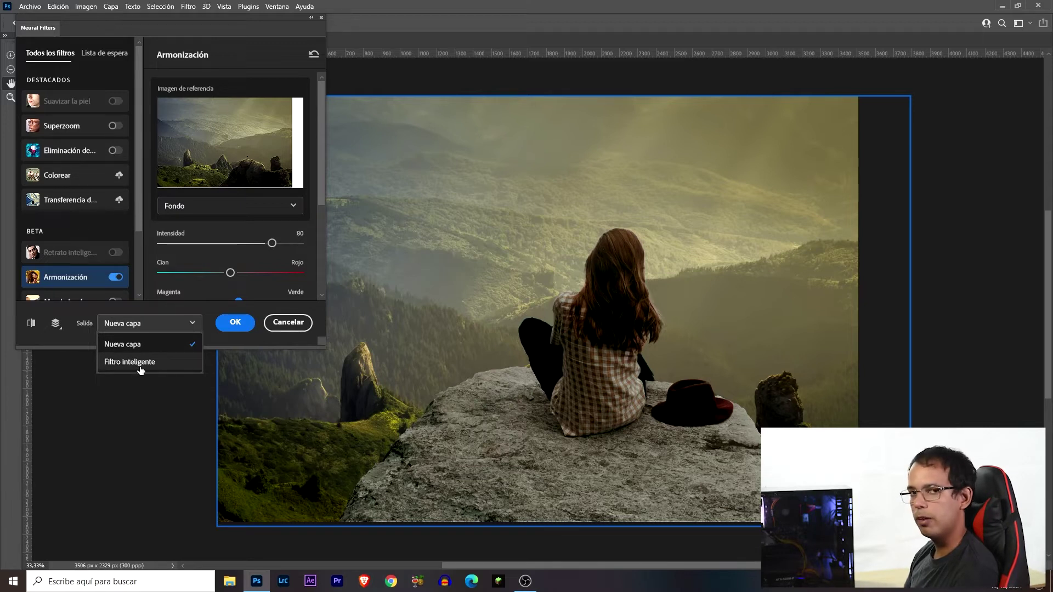
{"action": "left_click", "coordinate": [141, 371]}
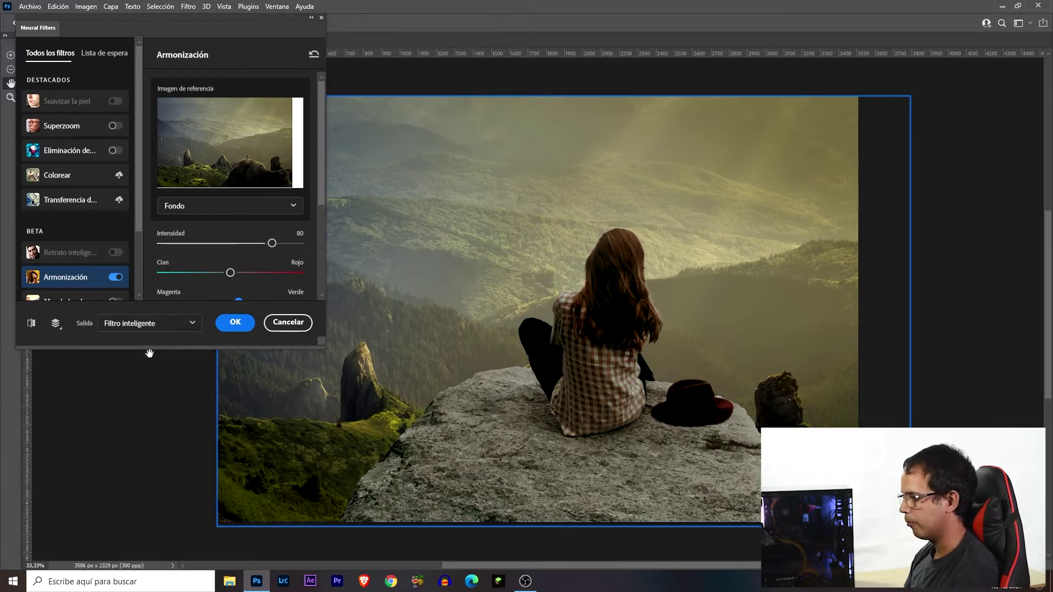
{"action": "left_click", "coordinate": [245, 322]}
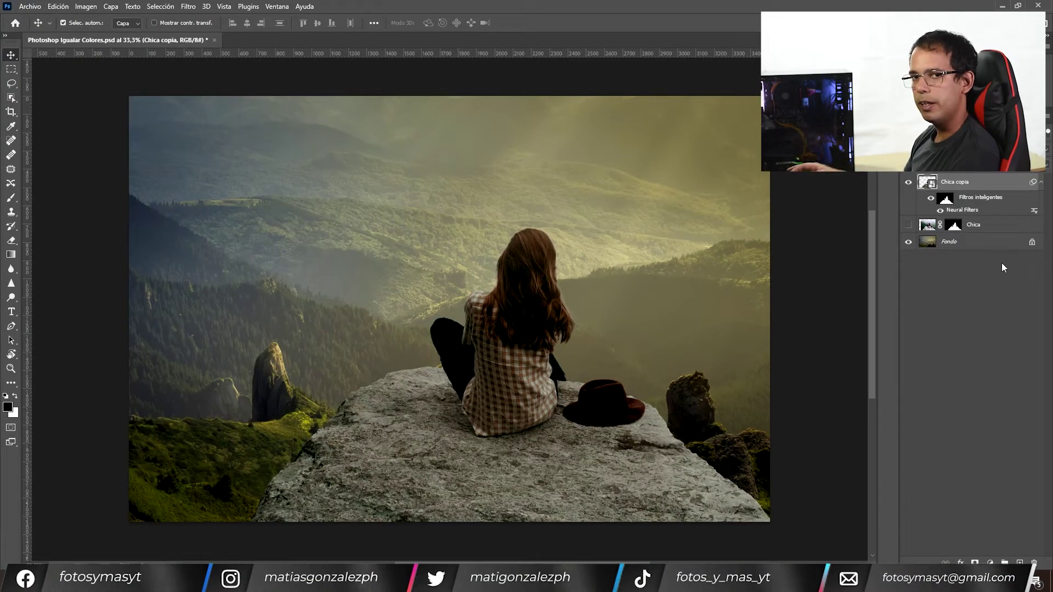
{"action": "left_click", "coordinate": [990, 563]}
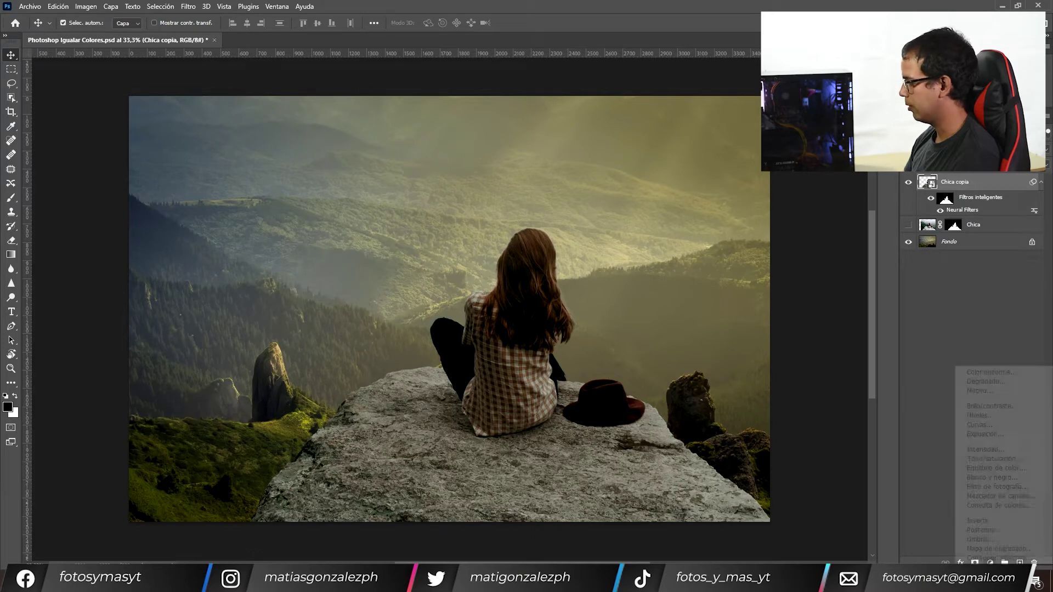
Add a Curves layer clipped to Chica copia, sampling black, gray and white points from the landscape
{"action": "left_click", "coordinate": [989, 426]}
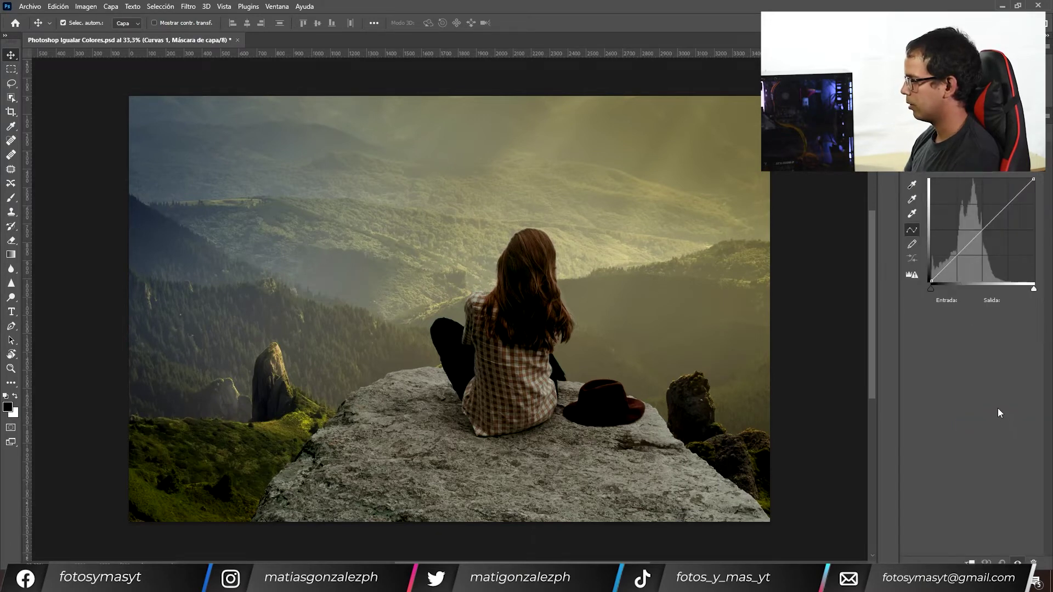
{"action": "left_click", "coordinate": [912, 186]}
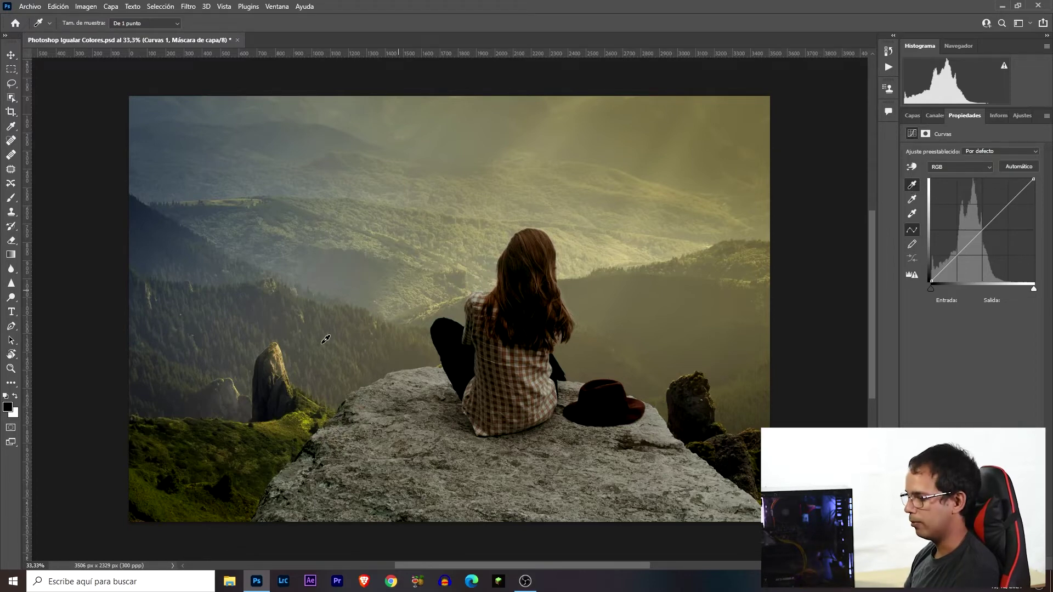
{"action": "left_click", "coordinate": [269, 399]}
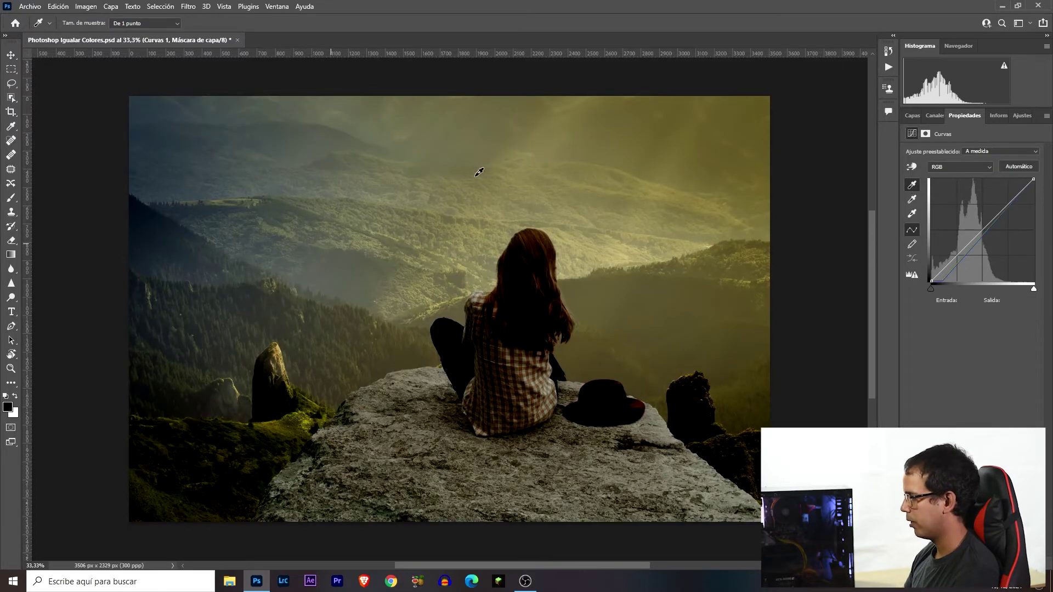
{"action": "left_click", "coordinate": [913, 200]}
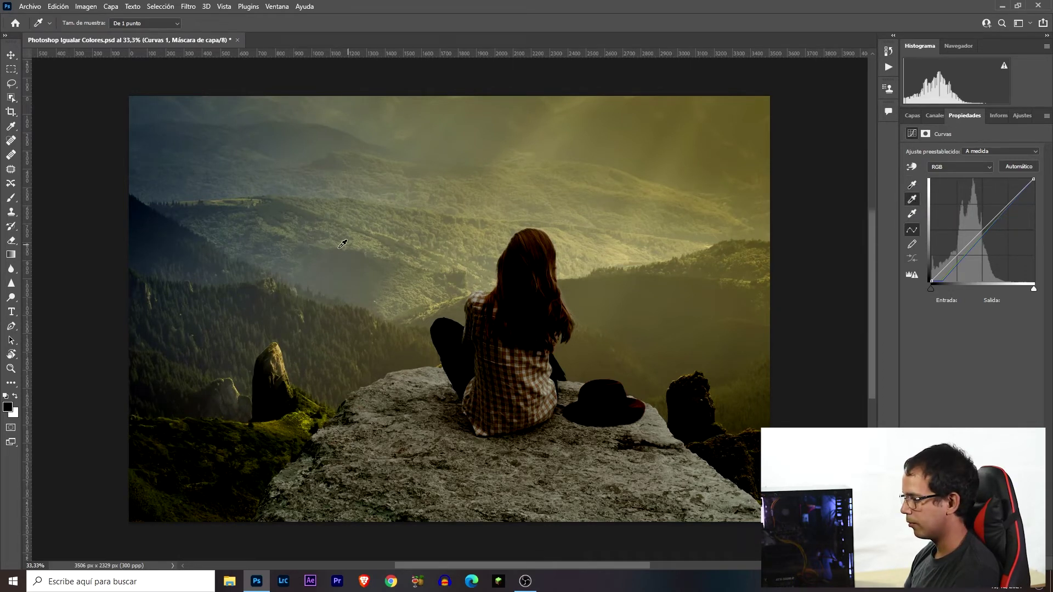
{"action": "left_click", "coordinate": [300, 286]}
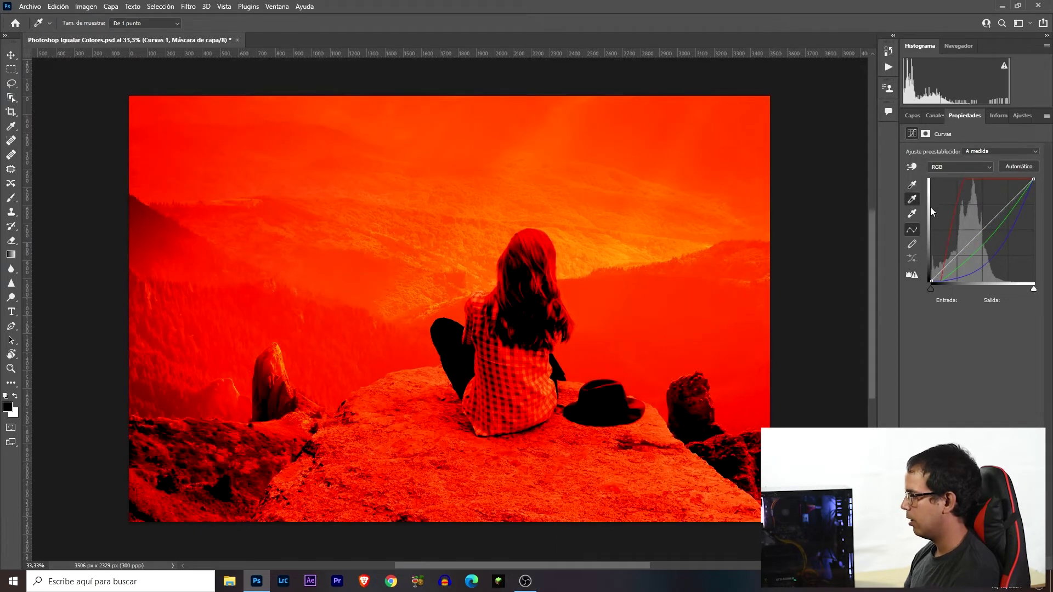
{"action": "left_click", "coordinate": [914, 214]}
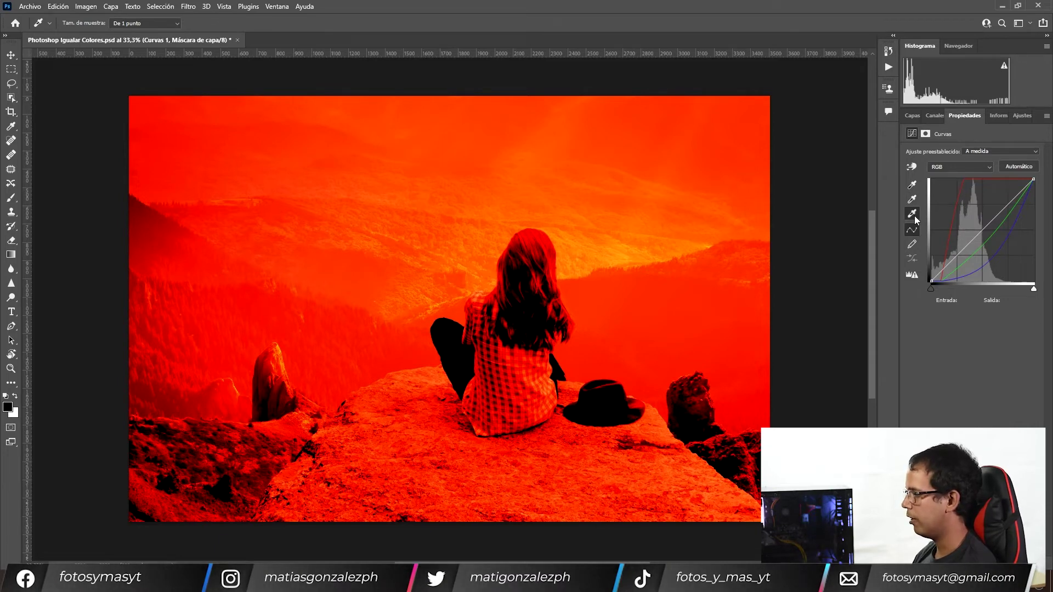
{"action": "left_click", "coordinate": [629, 256]}
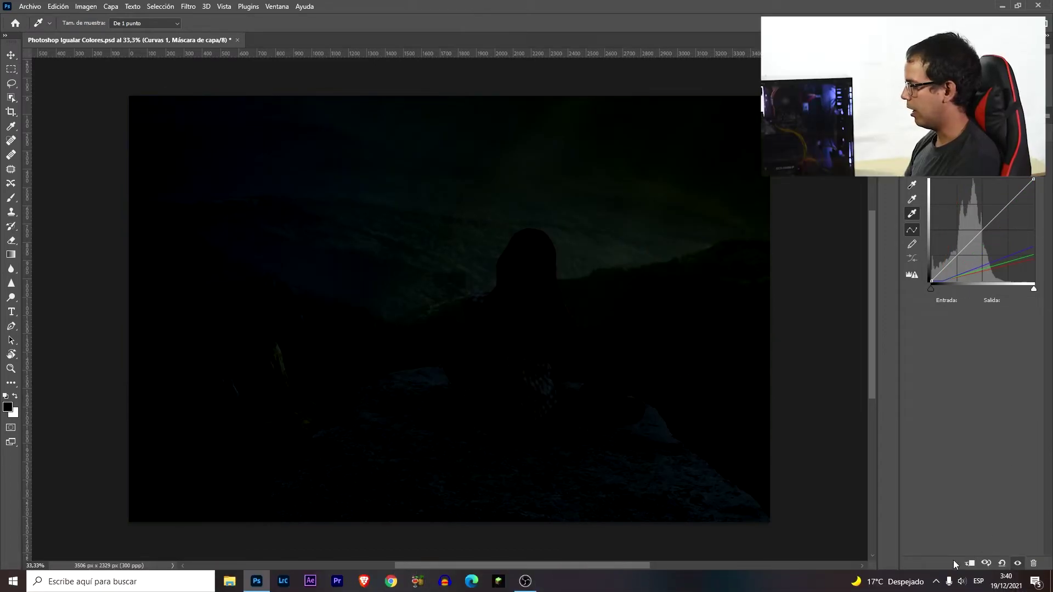
{"action": "left_click", "coordinate": [970, 563]}
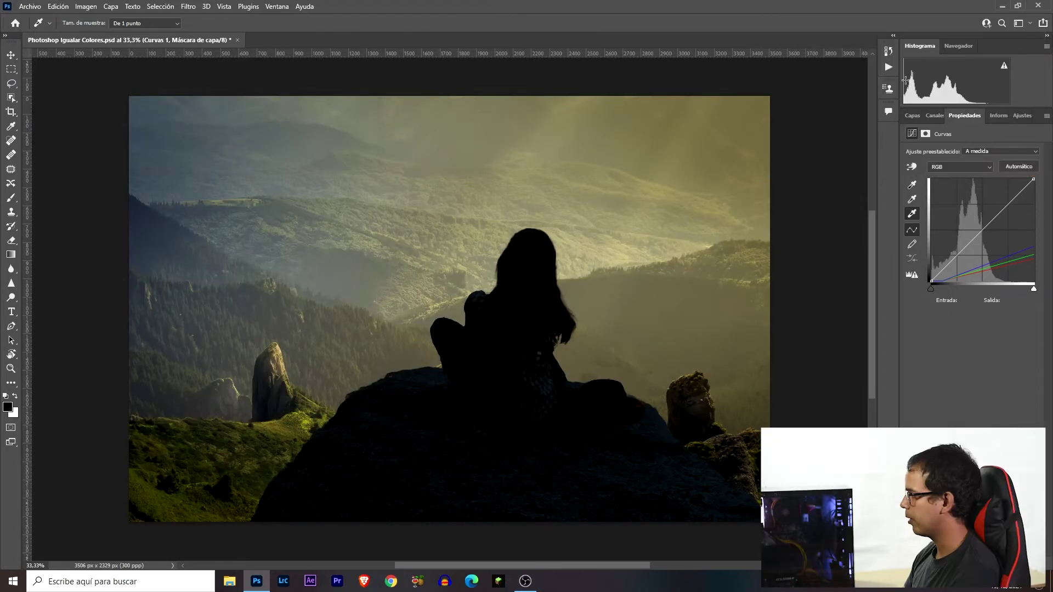
{"action": "left_click", "coordinate": [913, 116]}
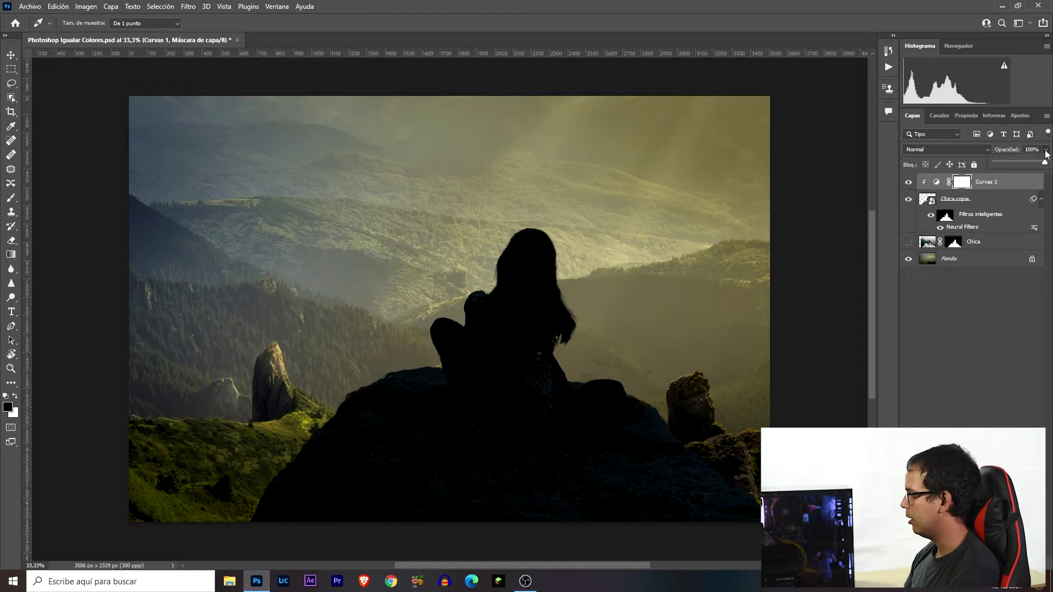
Lower the Curvas 1 adjustment's opacity to 25%
{"action": "left_click_drag", "start_coordinate": [1039, 164], "coordinate": [1029, 164]}
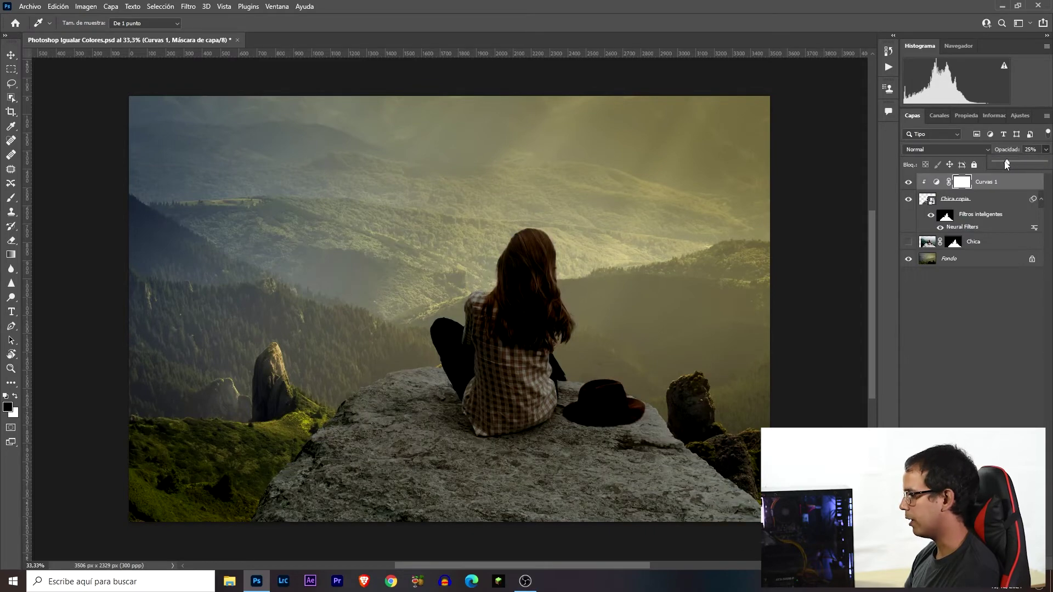
{"action": "left_click", "coordinate": [972, 227]}
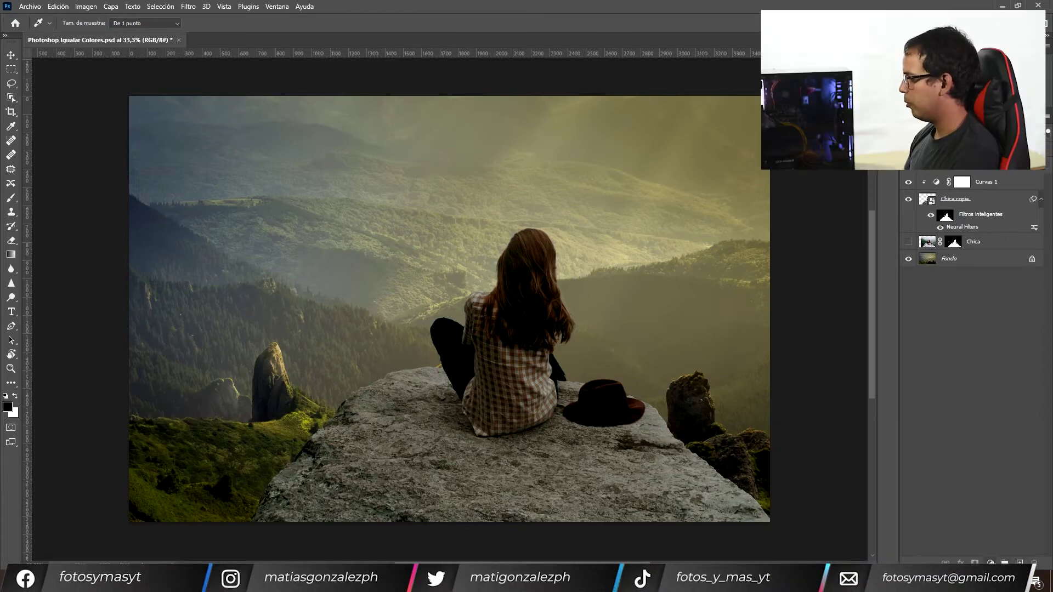
{"action": "left_click", "coordinate": [990, 562]}
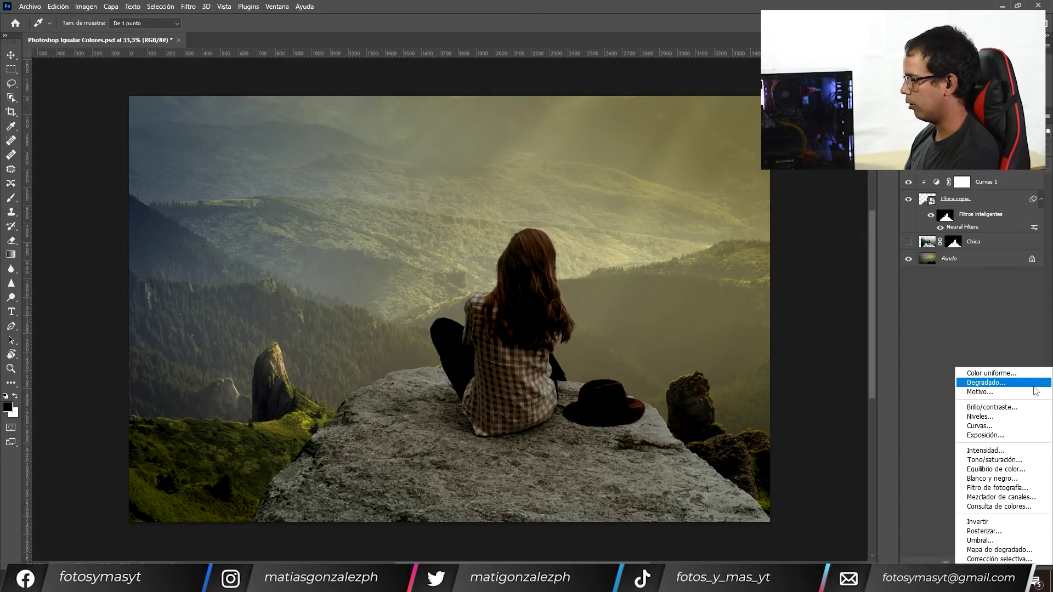
Add an Exposure adjustment at +0,34 with offset 0,0054, clipped to the girl's layer
{"action": "left_click", "coordinate": [1018, 437]}
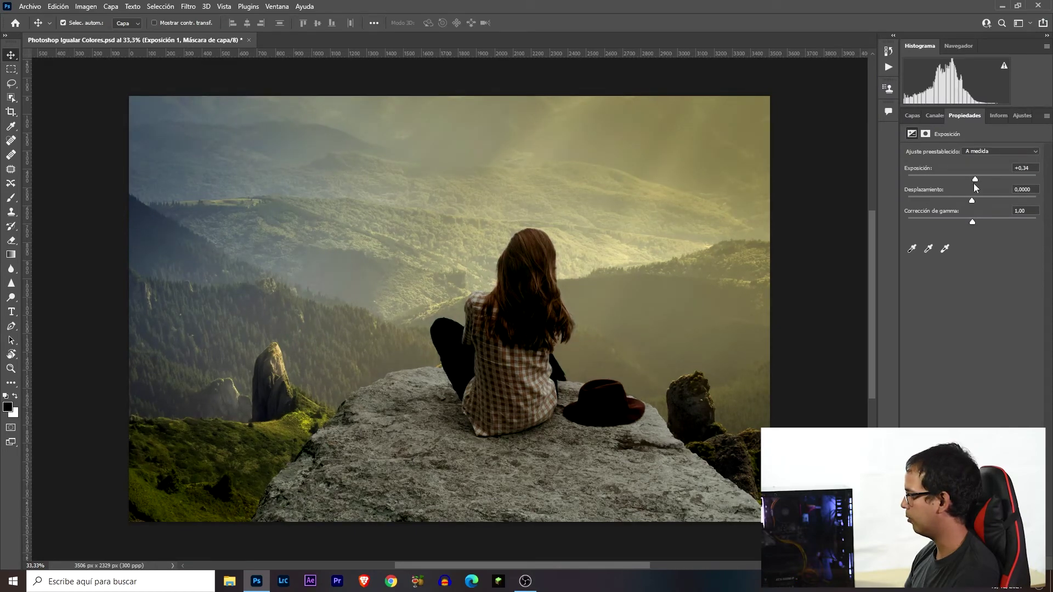
{"action": "left_click", "coordinate": [972, 201]}
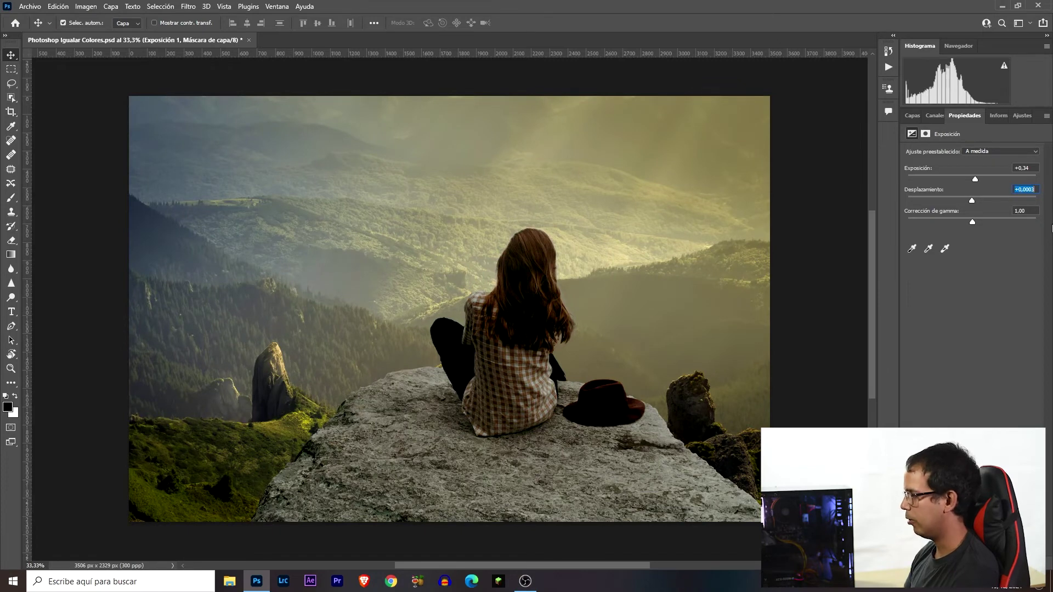
{"action": "type", "text": "0,0054"}
{"action": "key", "text": "Return"}
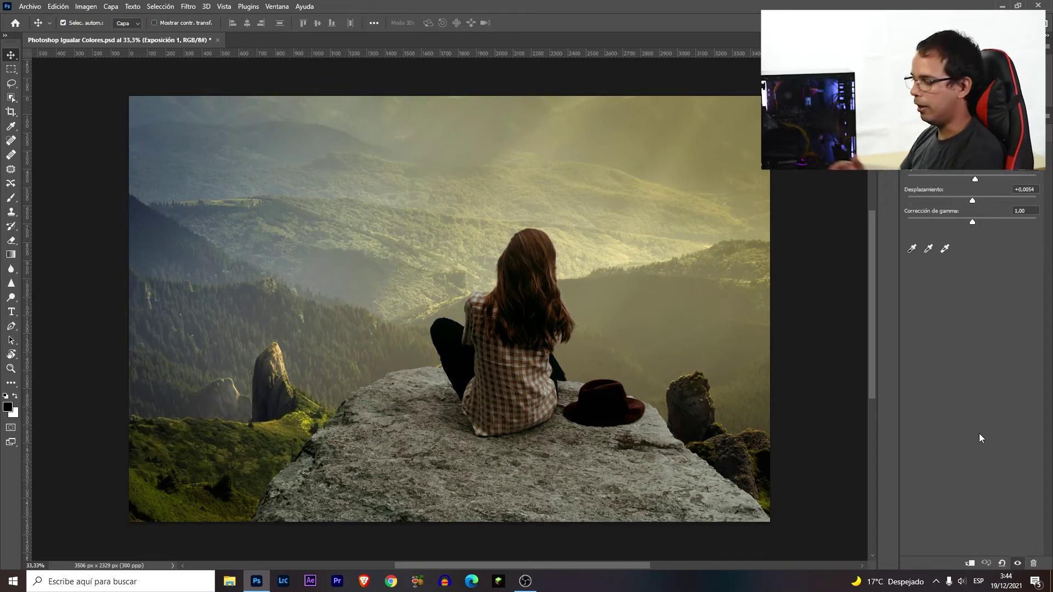
{"action": "left_click", "coordinate": [970, 563]}
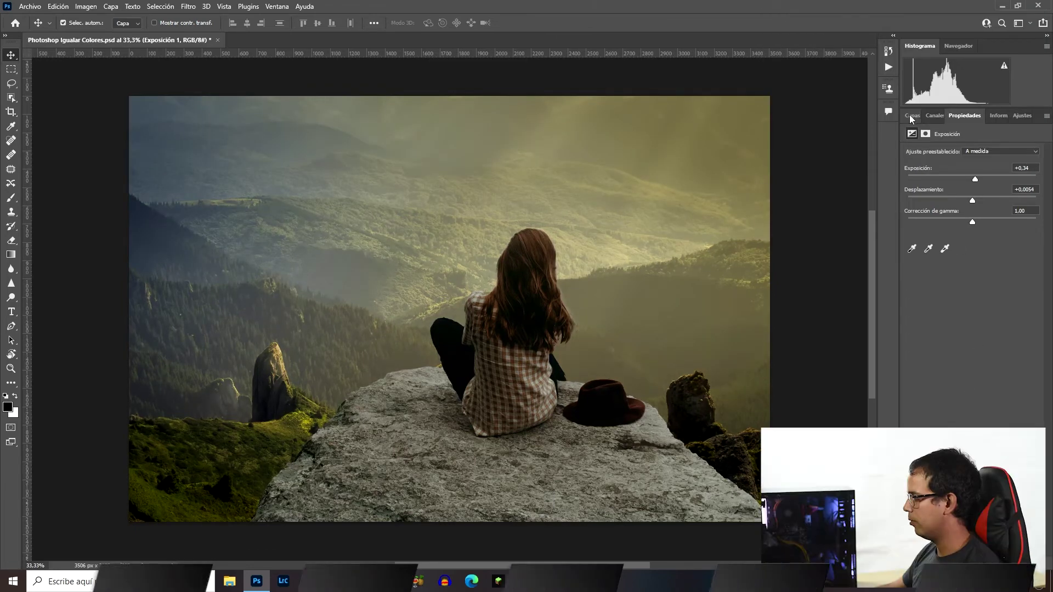
Group Exposición 1, Curvas 1 and Chica copia into a group named 'Igualar Color'
{"action": "left_click", "coordinate": [912, 116]}
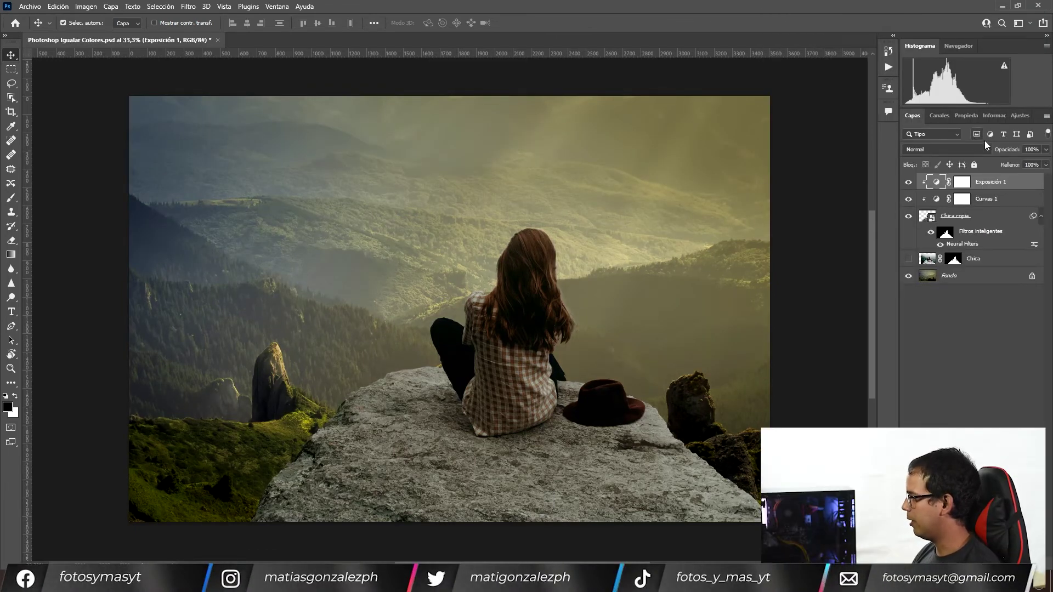
{"action": "left_click", "coordinate": [984, 221], "text": "shift"}
{"action": "key", "text": "ctrl+g"}
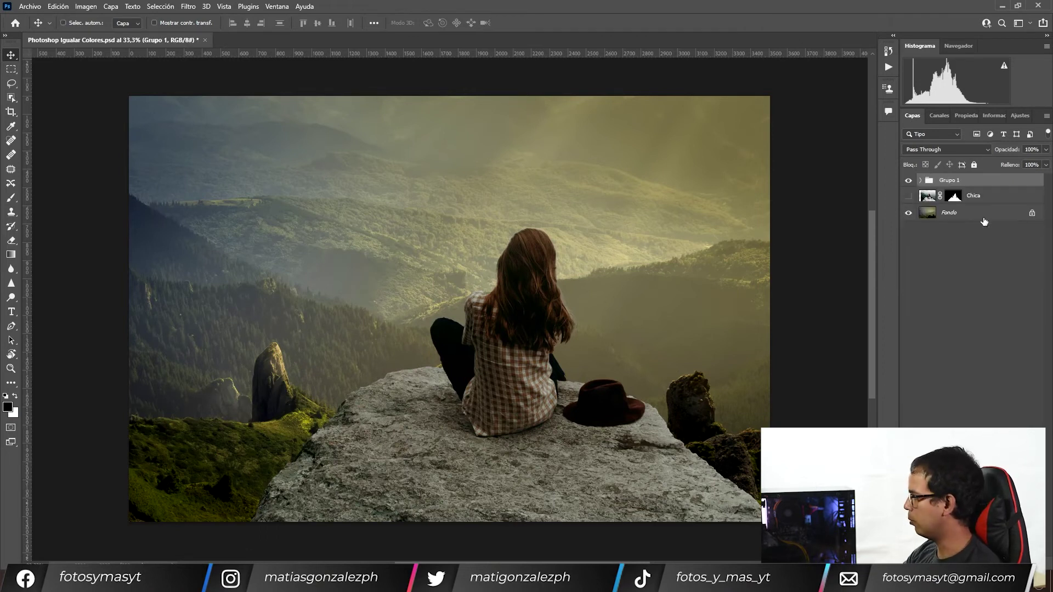
{"action": "type", "text": "Igualar Color"}
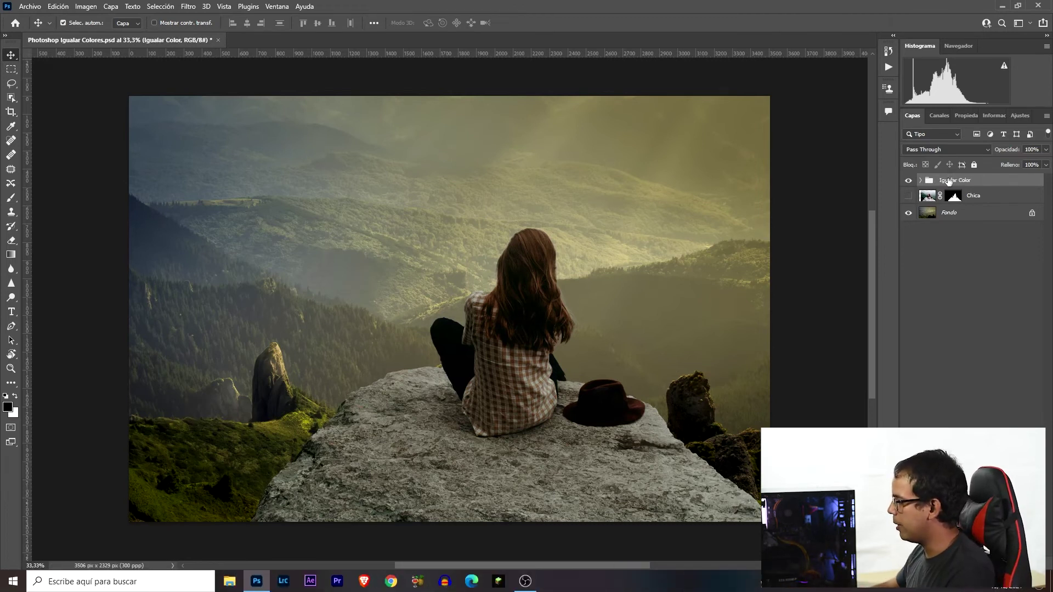
{"action": "key", "text": "Return"}
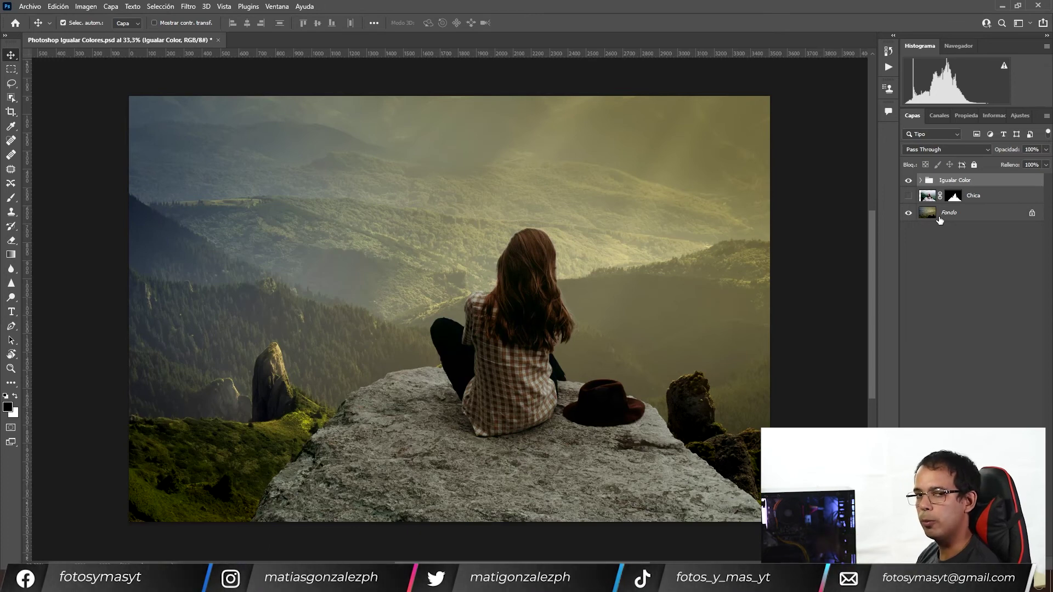
{"action": "left_click_drag", "start_coordinate": [908, 180], "coordinate": [909, 196]}
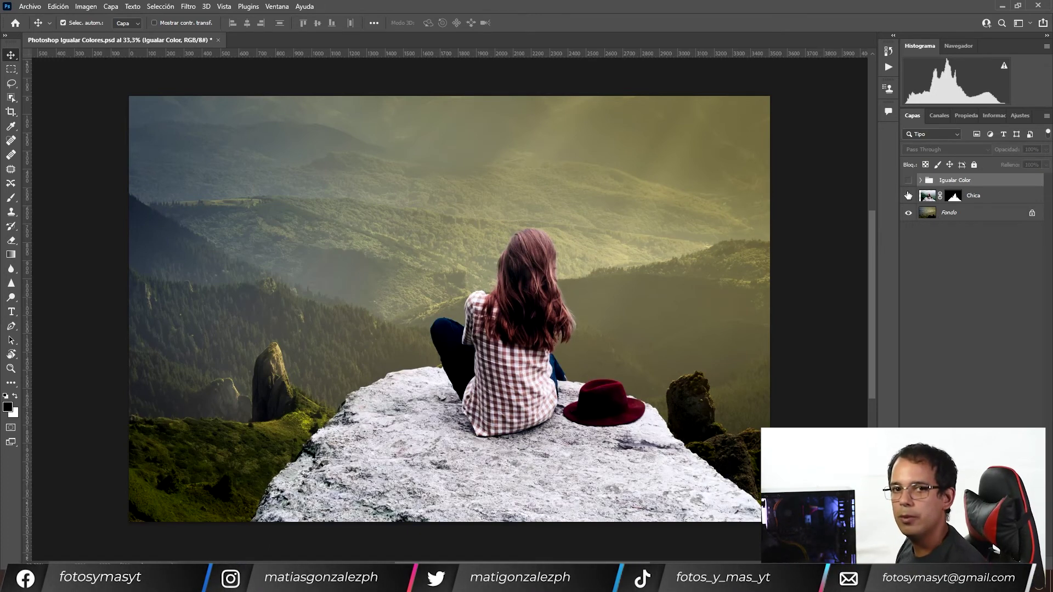
{"action": "left_click", "coordinate": [909, 180]}
{"action": "left_click", "coordinate": [908, 196]}
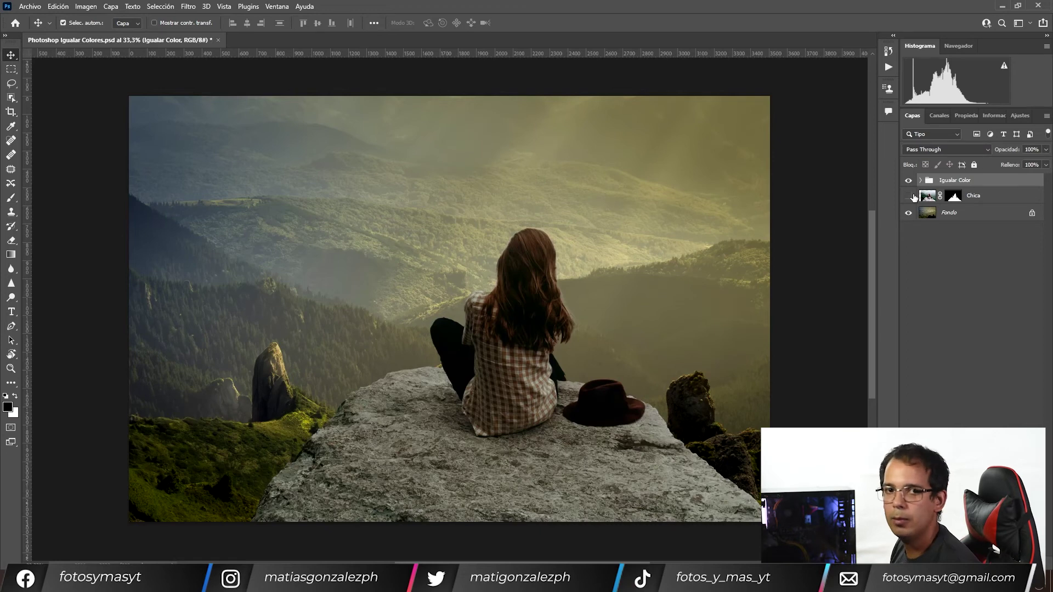